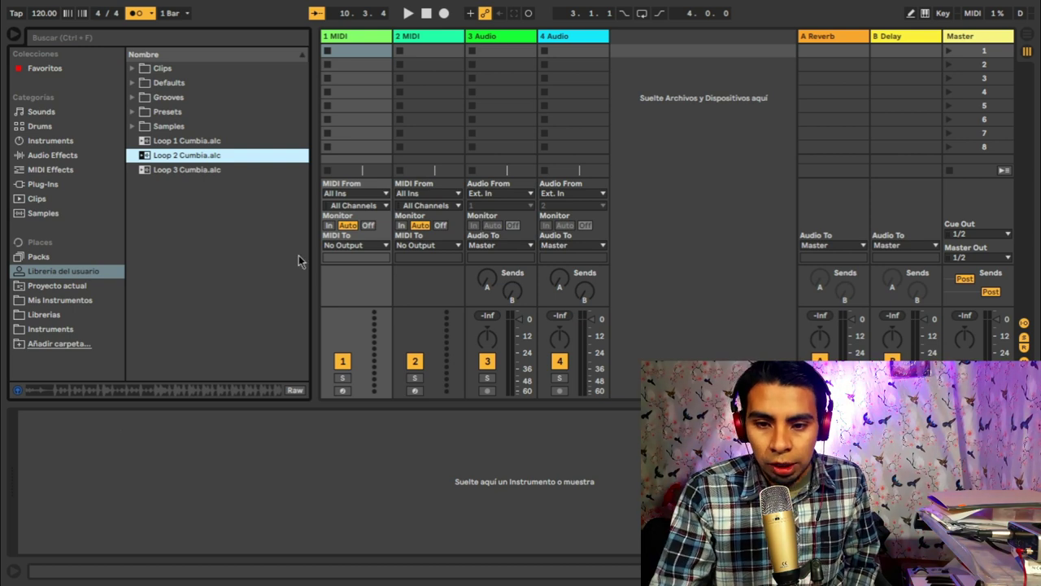
- Delete both MIDI tracks and load Loop 1 Cumbia.alc into the first clip slot of the first audio track
click(203, 142)
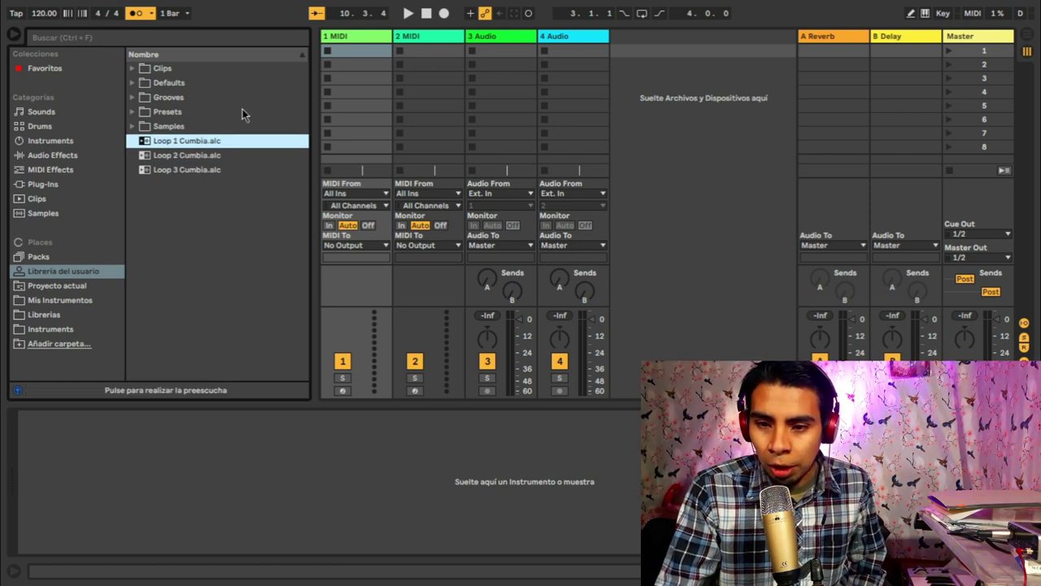
click(362, 39)
key(Delete)
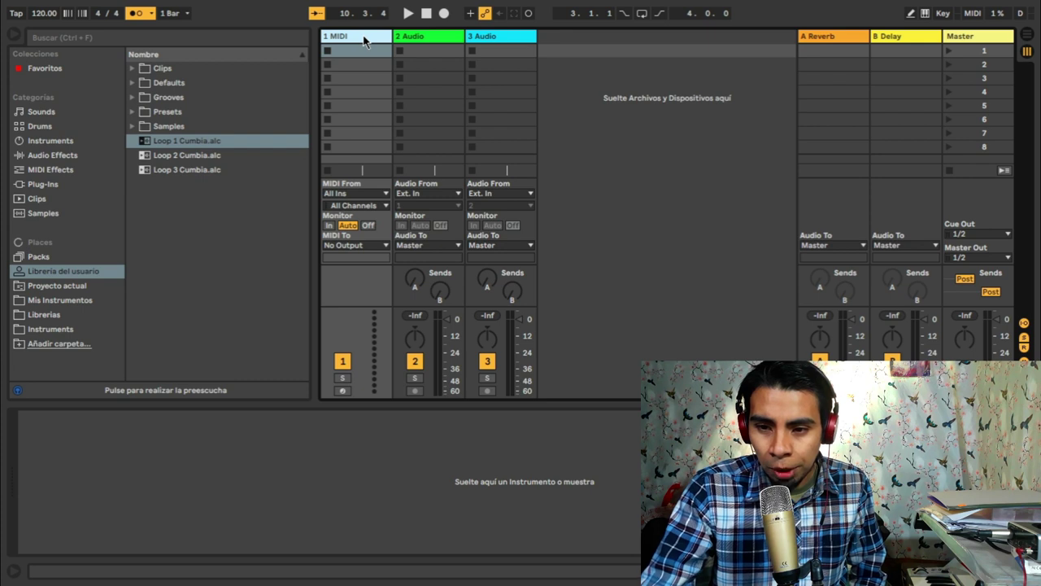
key(Delete)
drag(204, 142, 365, 51)
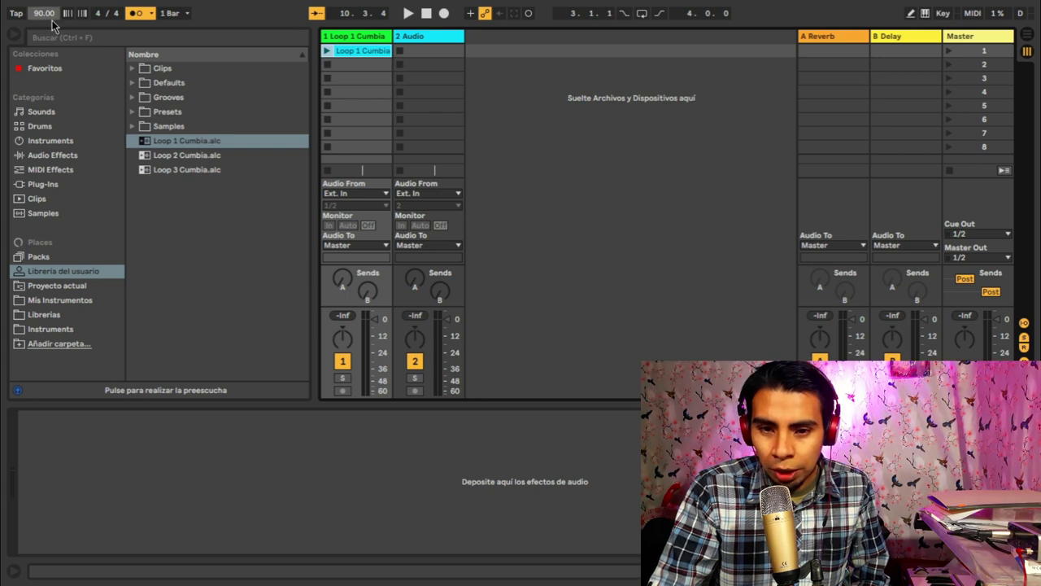
- Launch Loop 1 Cumbia, turn the metronome off, and open the clip's sample view to examine its loop region
click(327, 50)
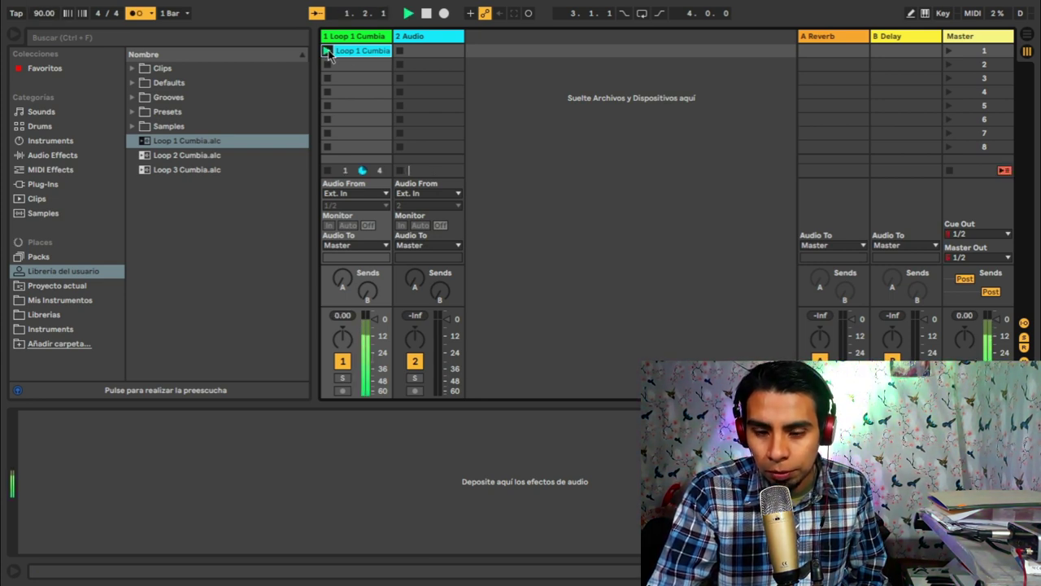
click(136, 14)
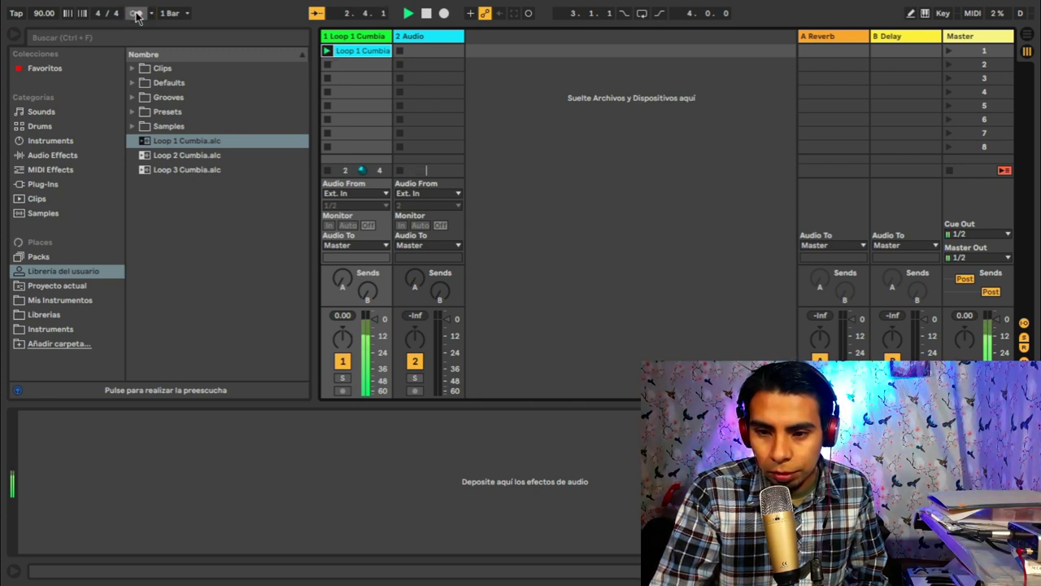
double_click(345, 51)
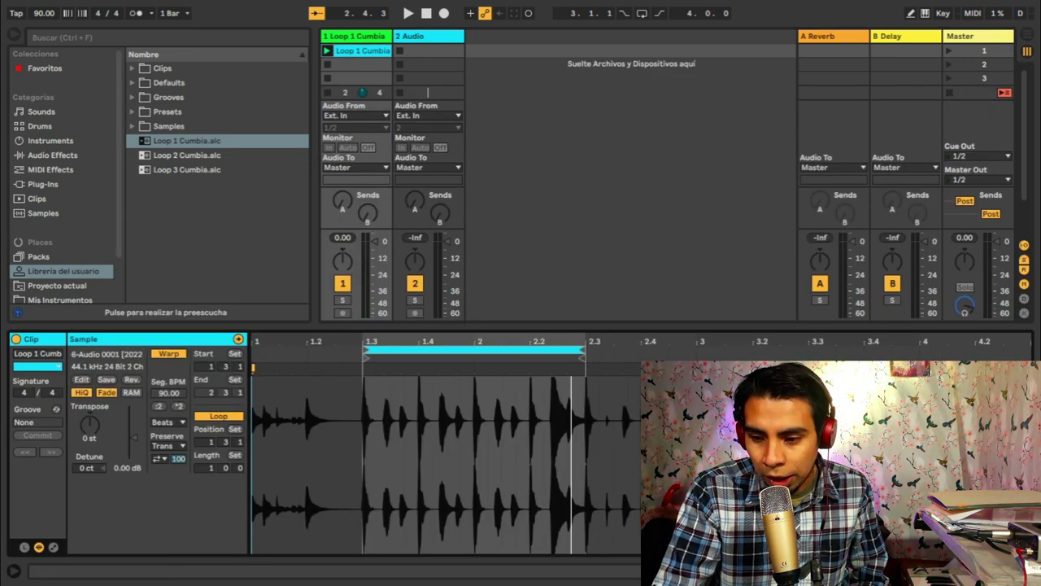
mouse_move(485, 341)
mouse_down()
mouse_move(334, 344)
mouse_move(497, 345)
mouse_up()
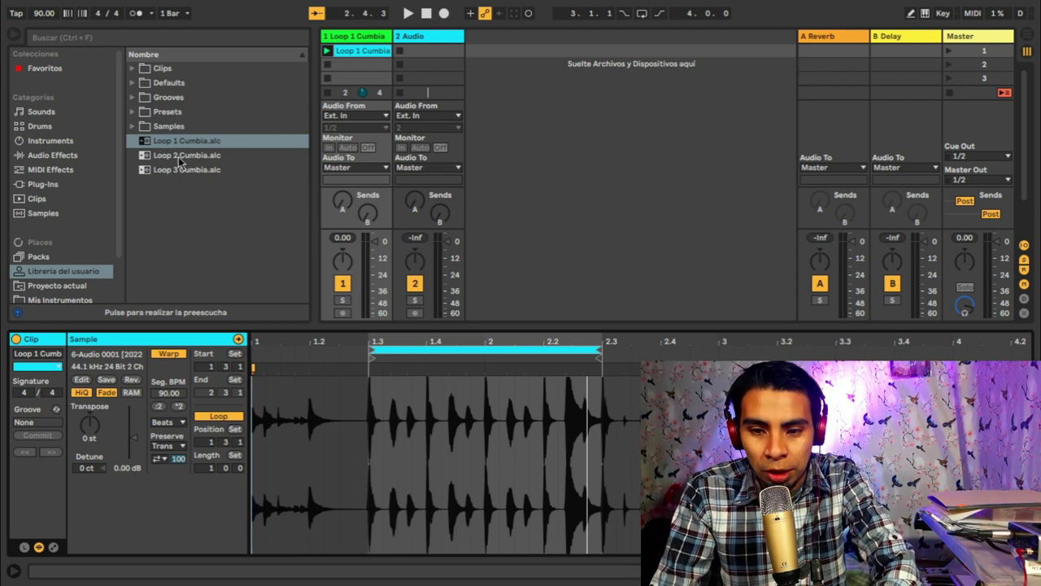
- Load Loop 2 Cumbia.alc and Loop 3 Cumbia.alc into the slots below Loop 1, and launch the three loops in turn
drag(192, 160, 377, 69)
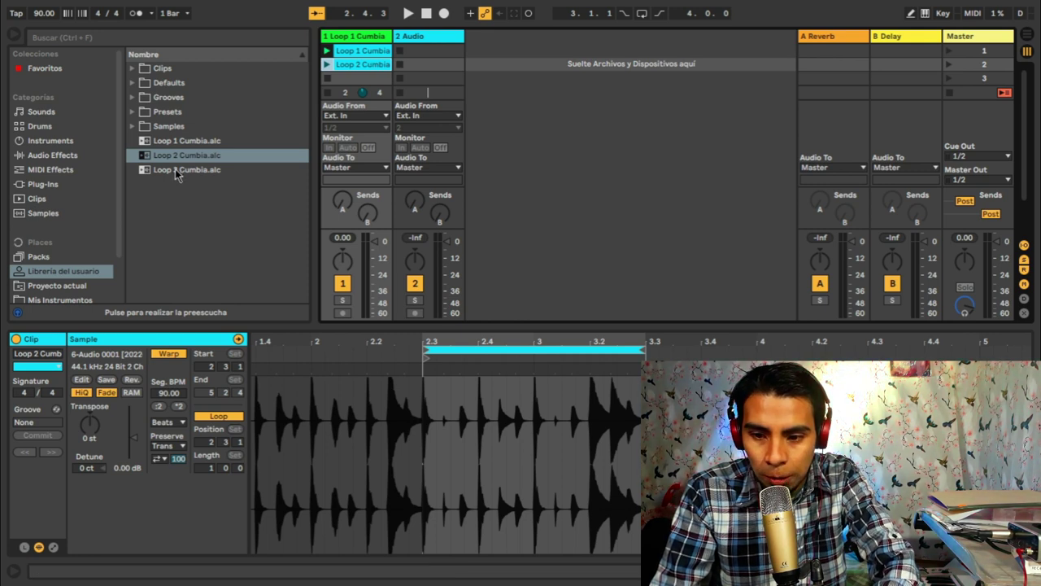
drag(177, 175, 358, 78)
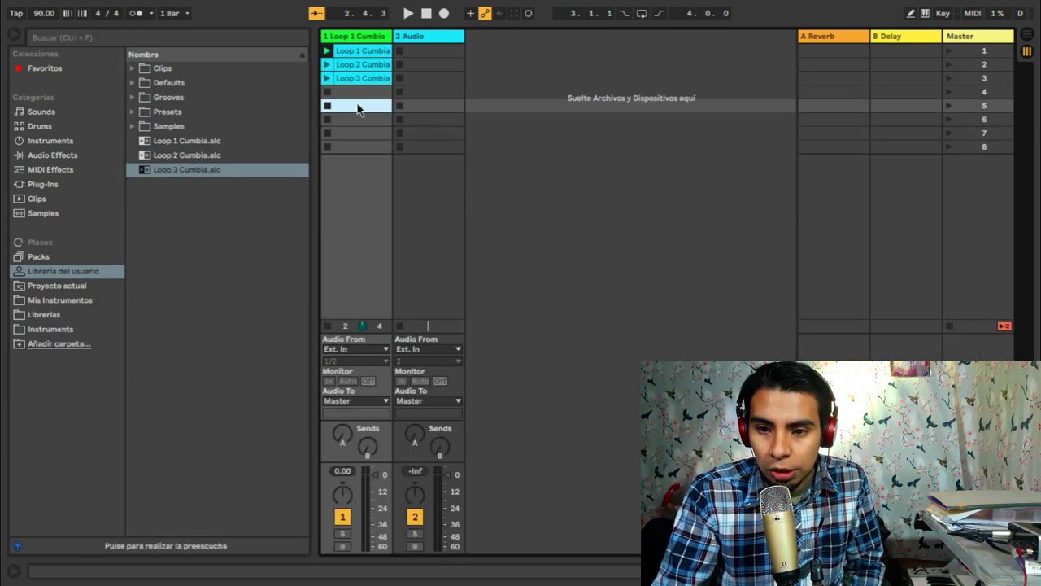
click(327, 51)
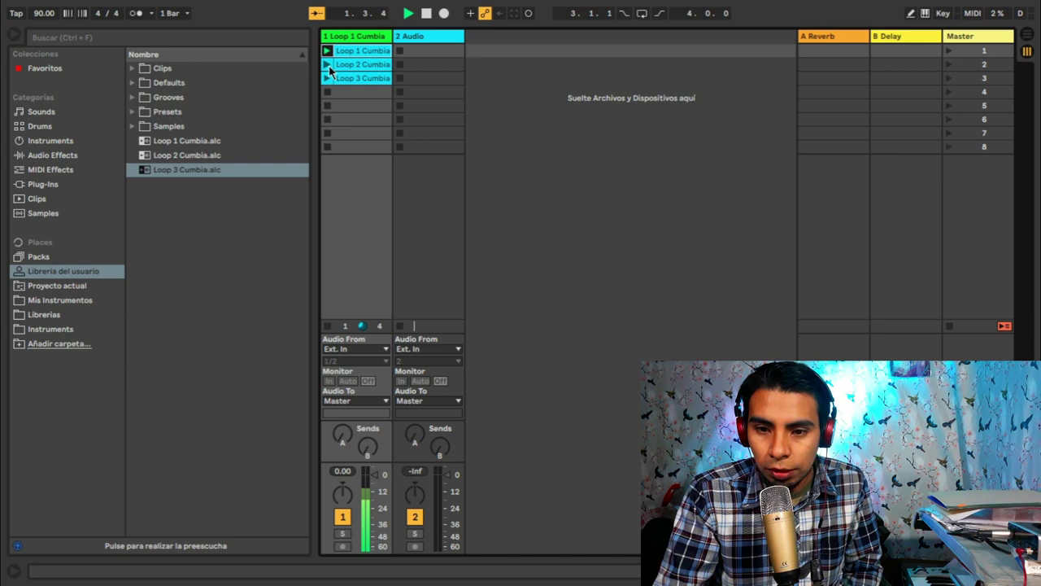
click(327, 64)
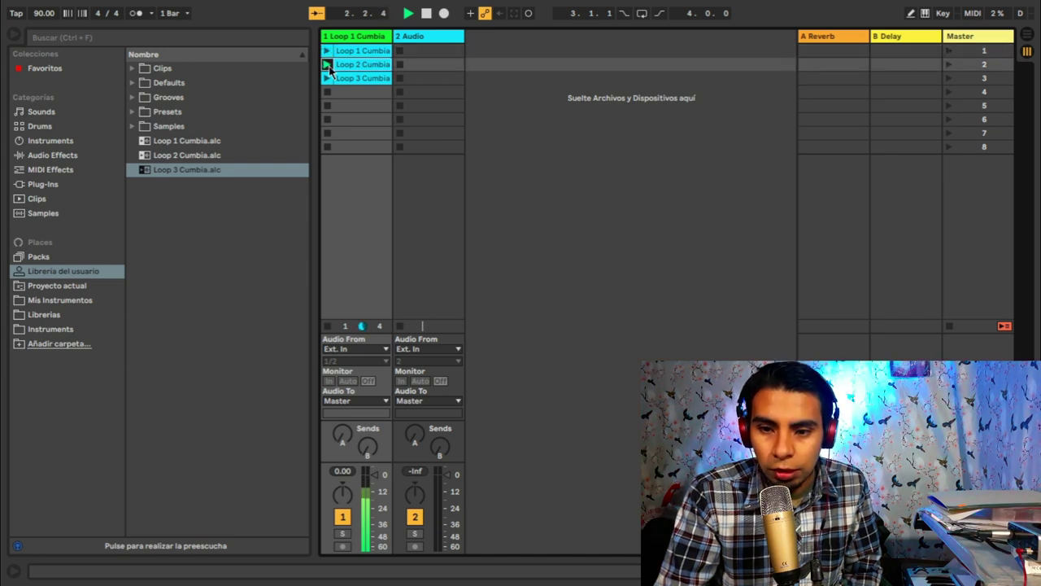
click(328, 79)
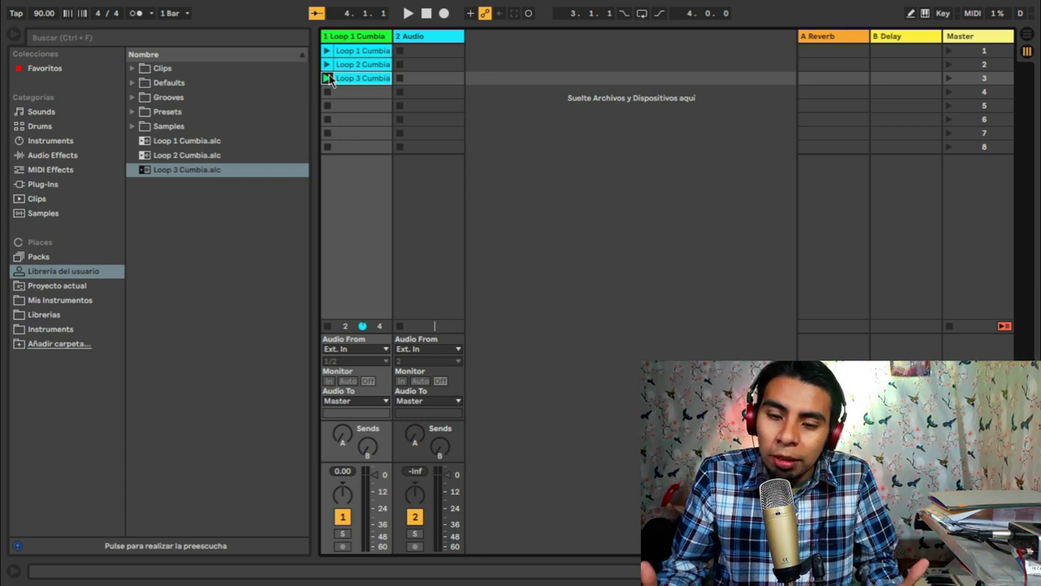
- Search the instruments for "m1" and load M1 Piano.adg onto its own MIDI track beside the loop track
click(61, 142)
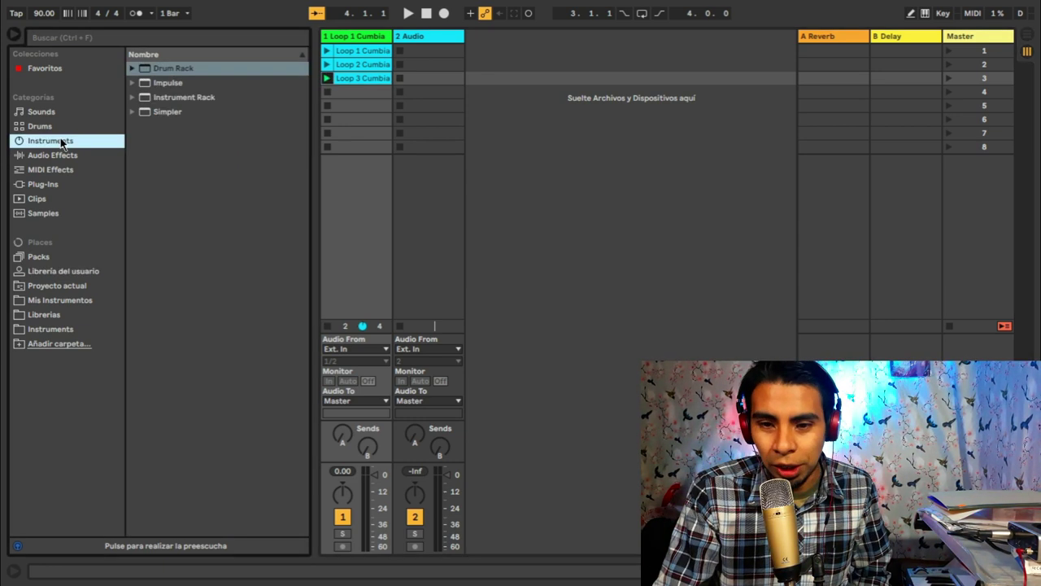
click(186, 39)
text(m1)
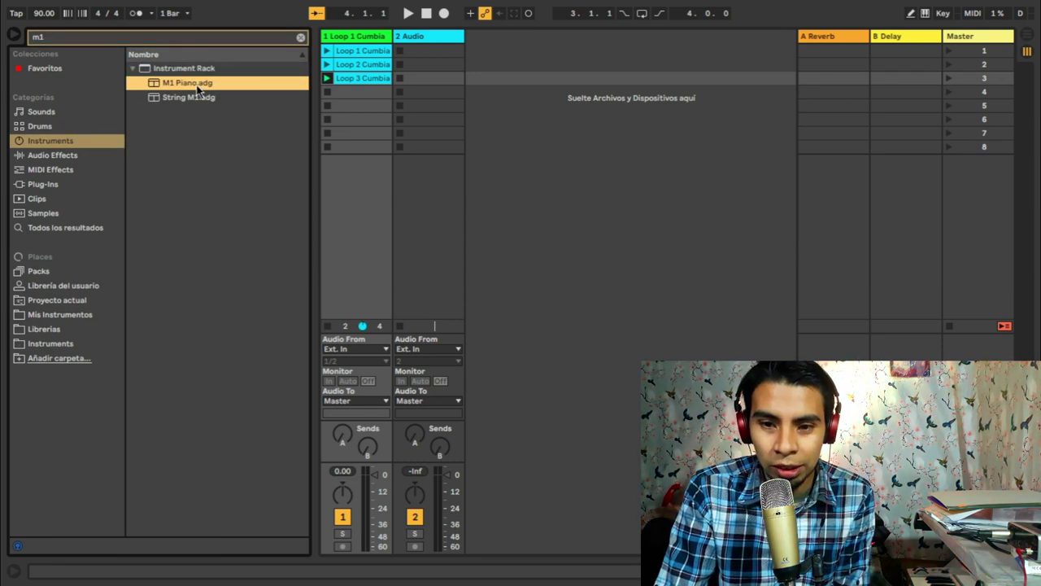
drag(196, 88, 485, 55)
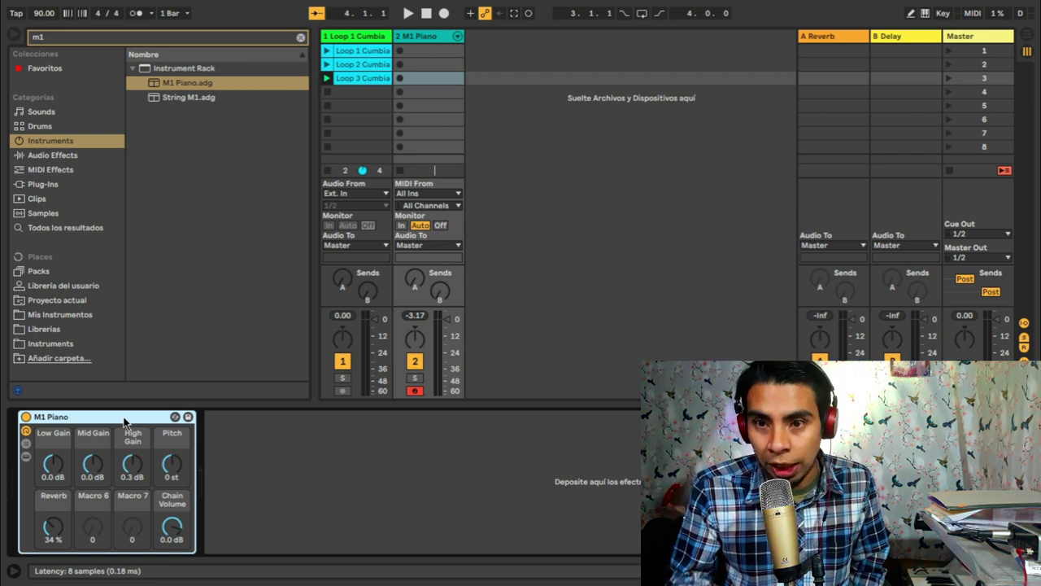
- Group M1 Piano into an Instrument Rack and show the rack's chain list
key(ctrl+g)
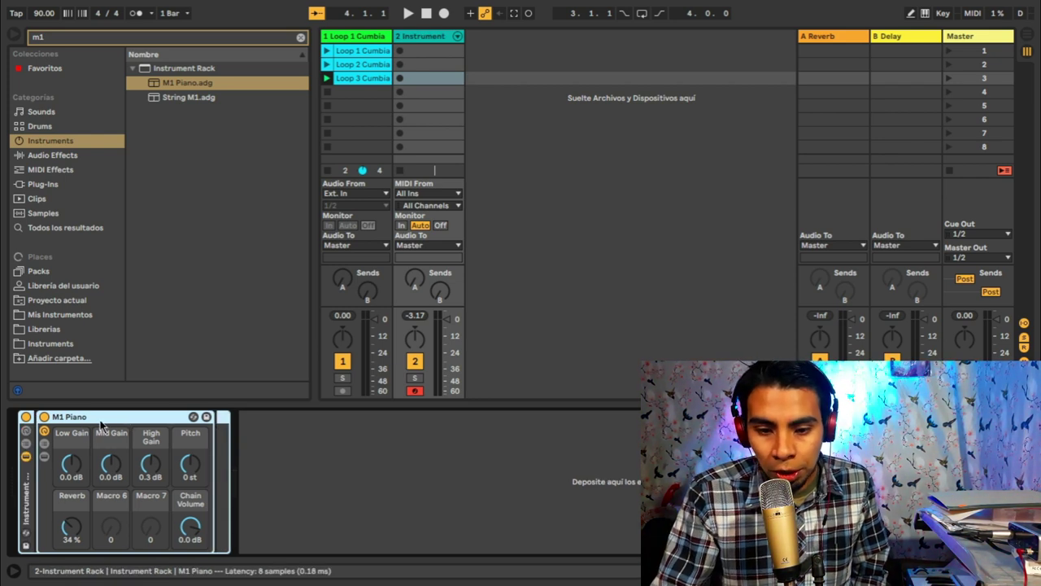
click(26, 456)
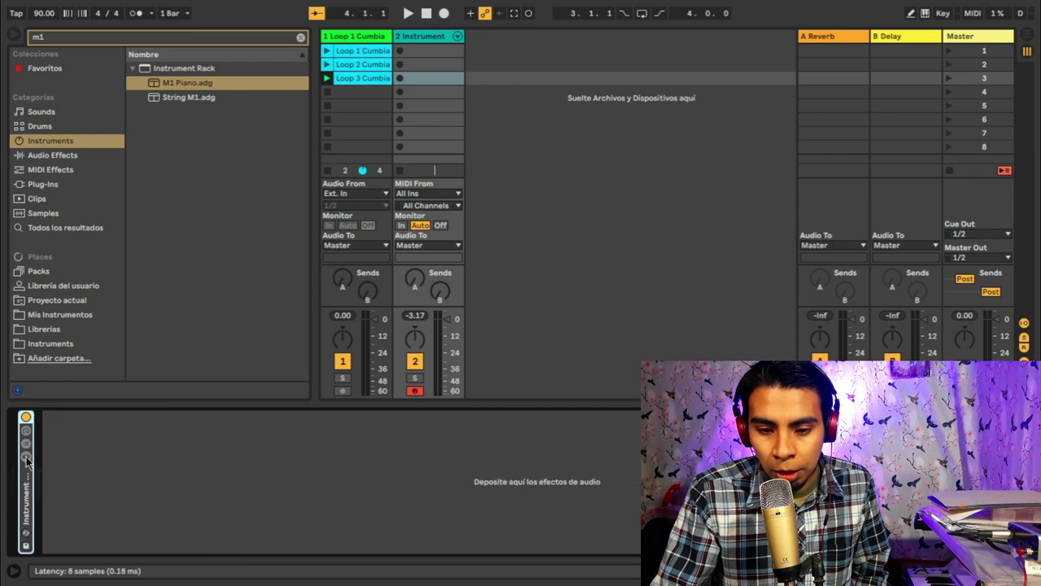
click(26, 460)
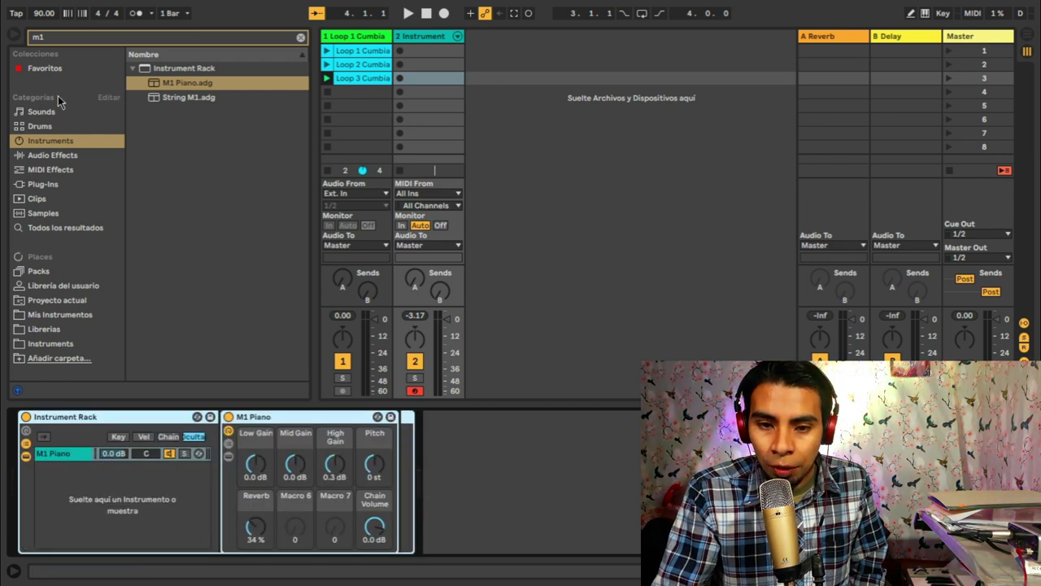
- Clear the instrument search and add an empty Drum Rack as a second chain below M1 Piano
click(40, 127)
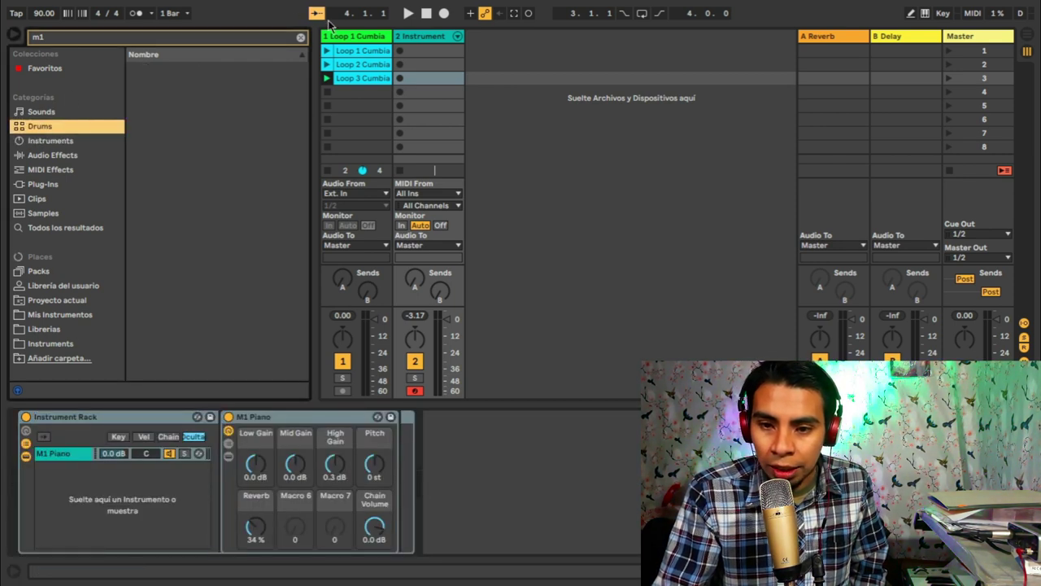
click(301, 37)
click(67, 140)
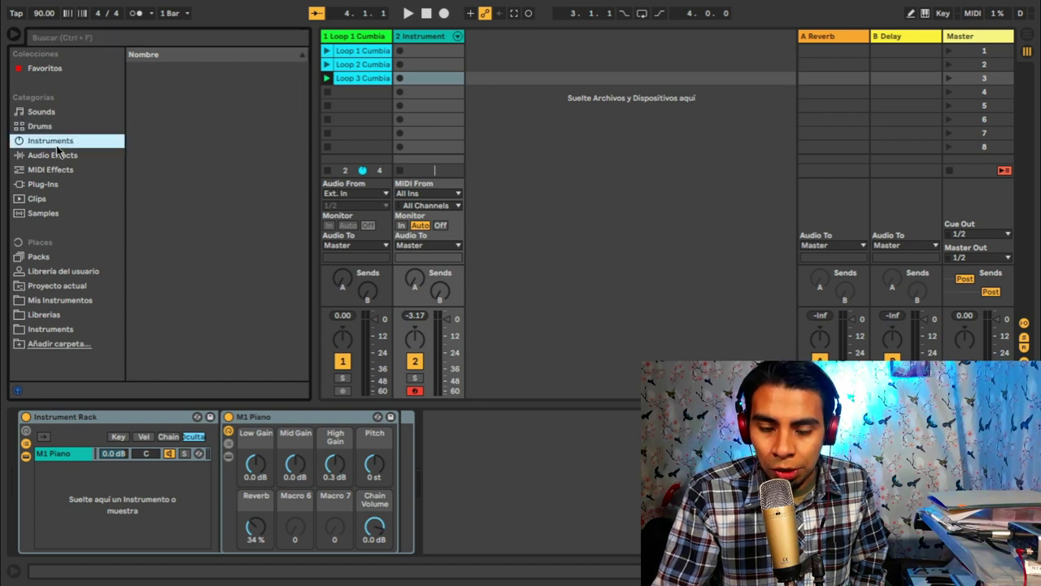
click(173, 68)
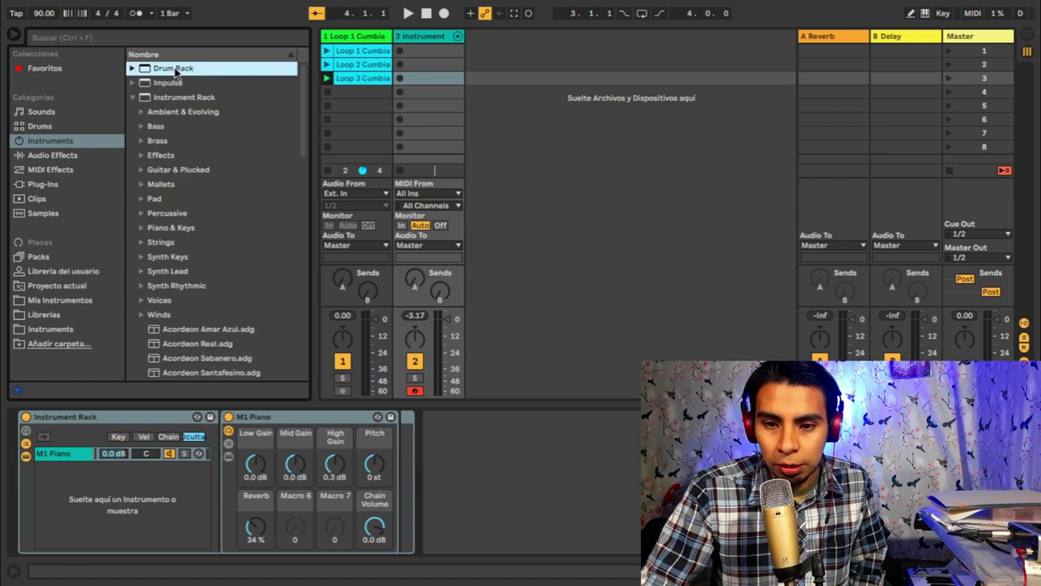
drag(118, 453, 116, 476)
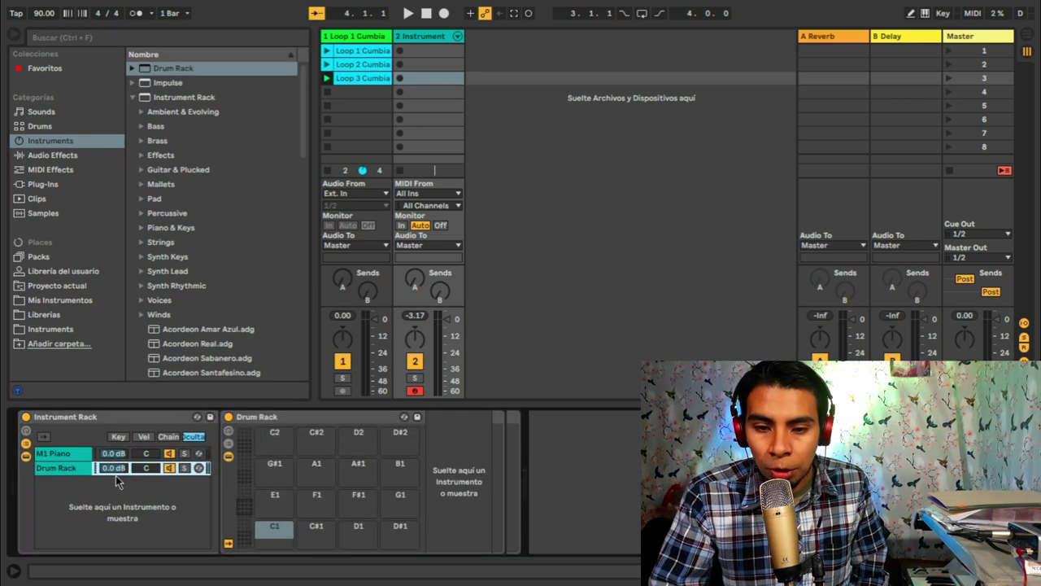
- Audition the timbales samples in the Librerias folder and place 32.wav on the Drum Rack's D1 pad
click(44, 314)
scroll(305, 143, down, 2)
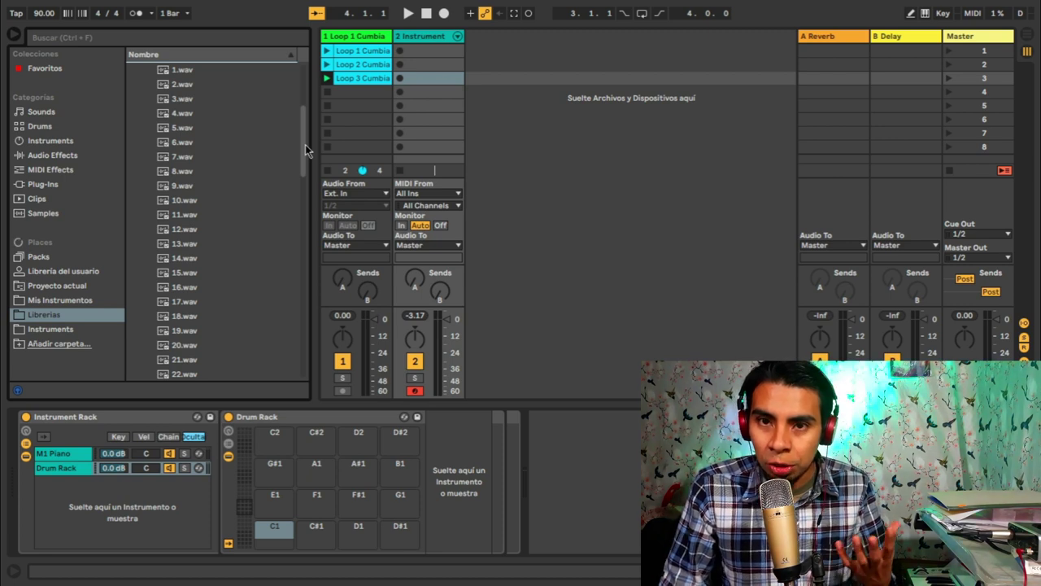
scroll(305, 146, down, 1)
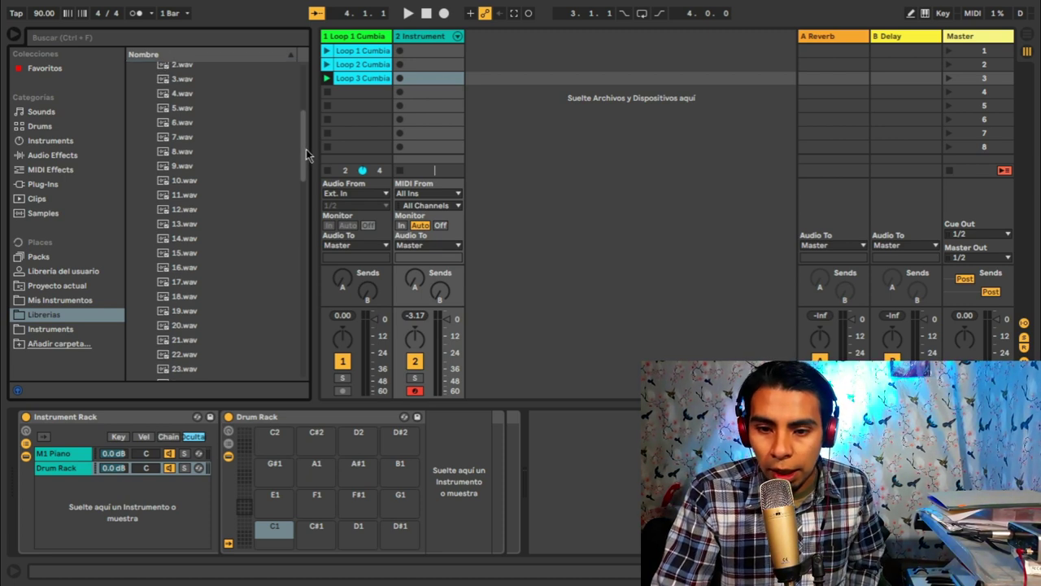
click(208, 270)
click(209, 280)
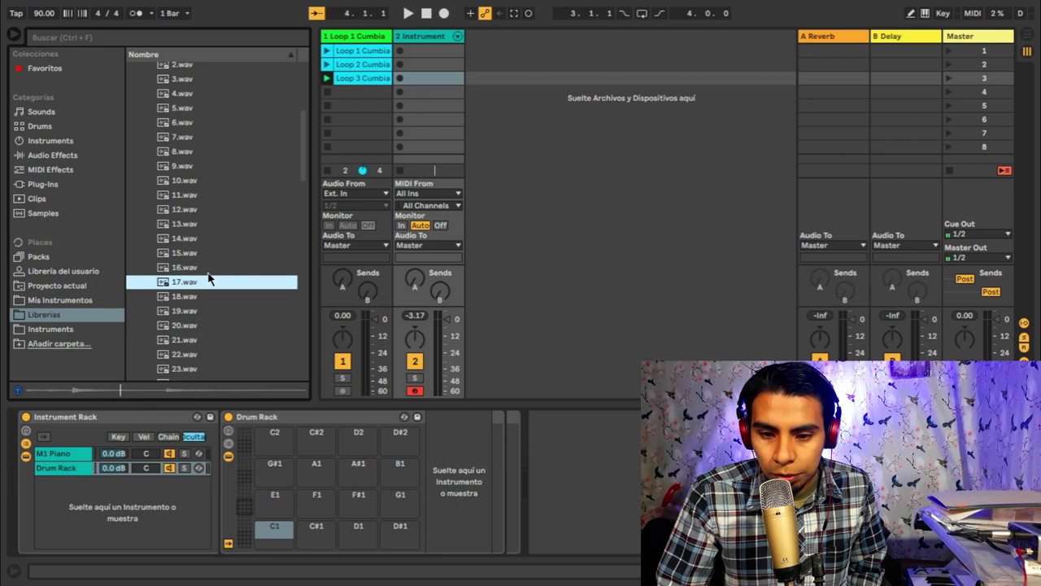
key(Down)
key(Down)
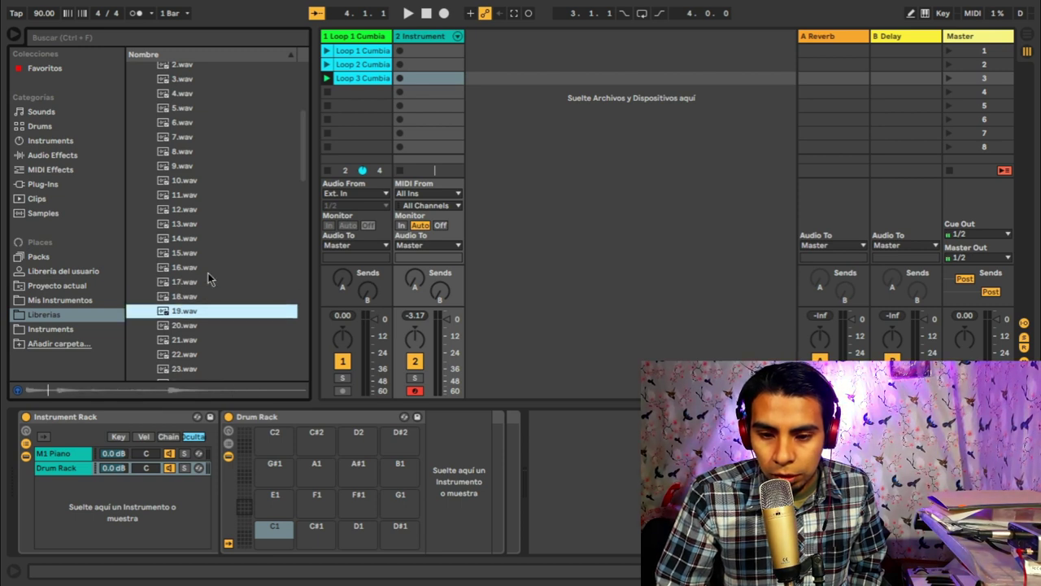
key(Down)
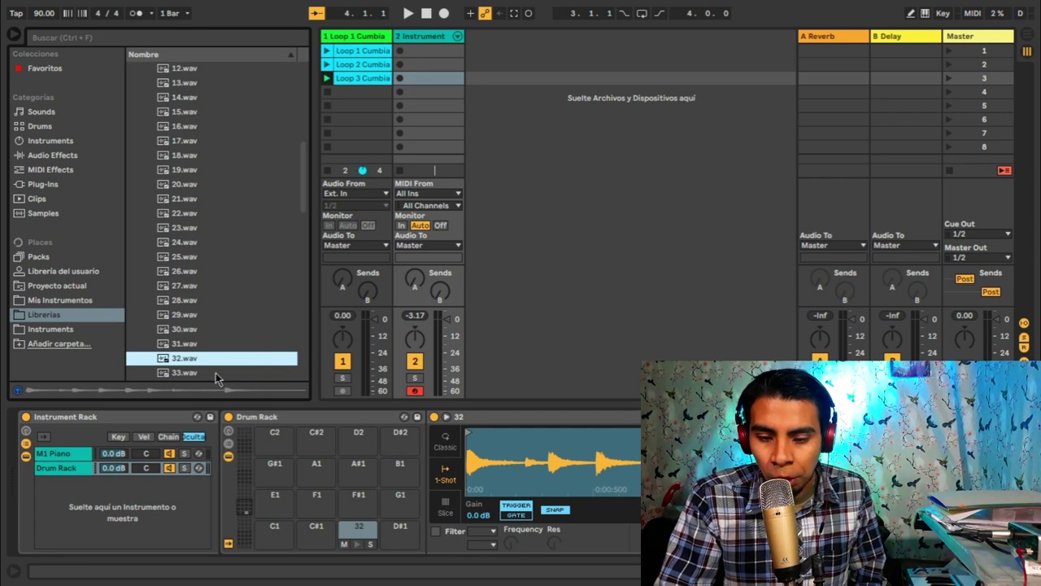
- Audition more timbales samples and place 42.wav on pad D#1, 2.wav on C1 and 10.wav on C#1
click(210, 374)
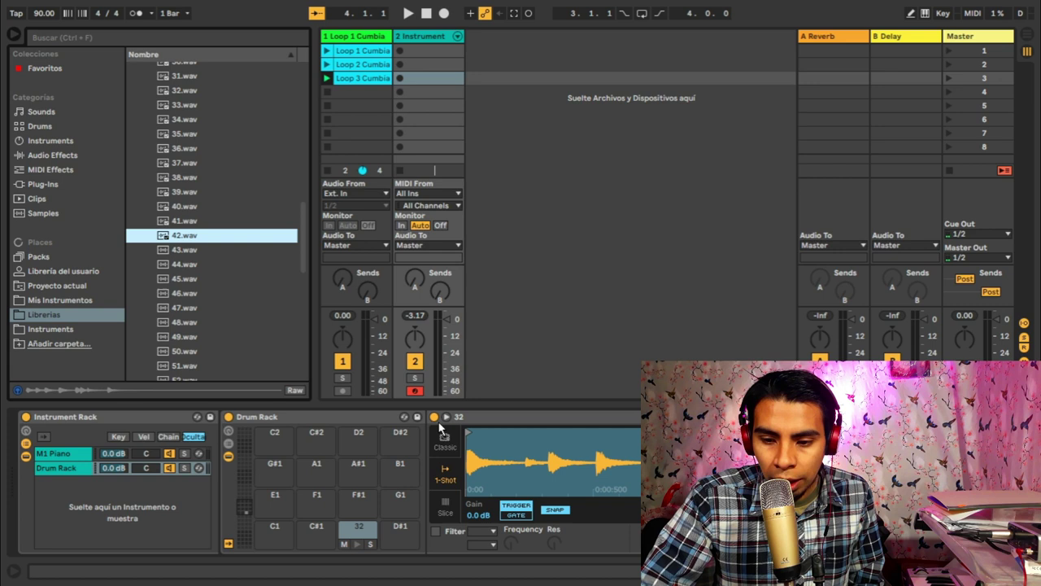
drag(394, 545, 392, 535)
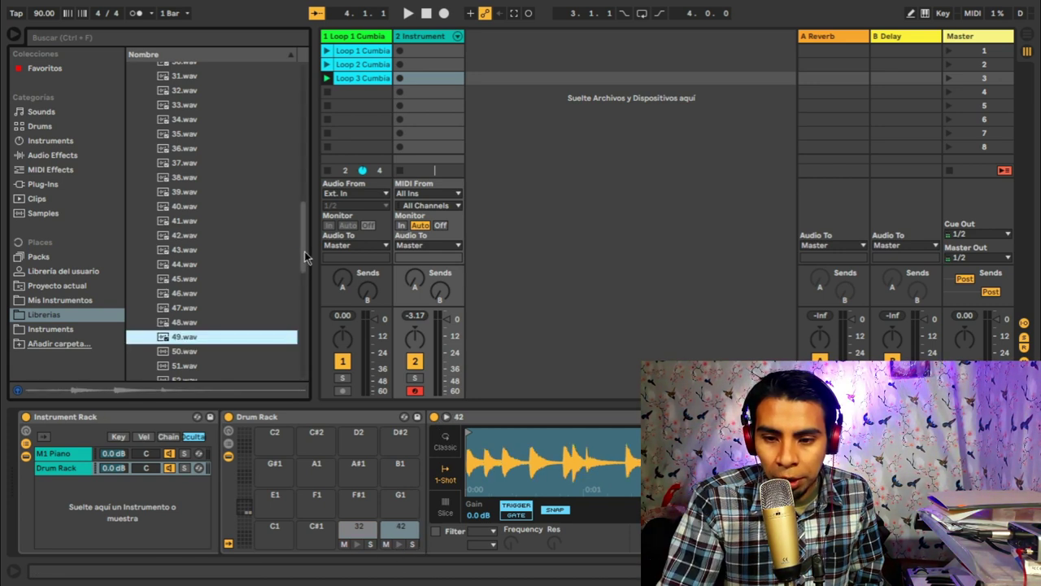
drag(306, 257, 278, 149)
click(182, 150)
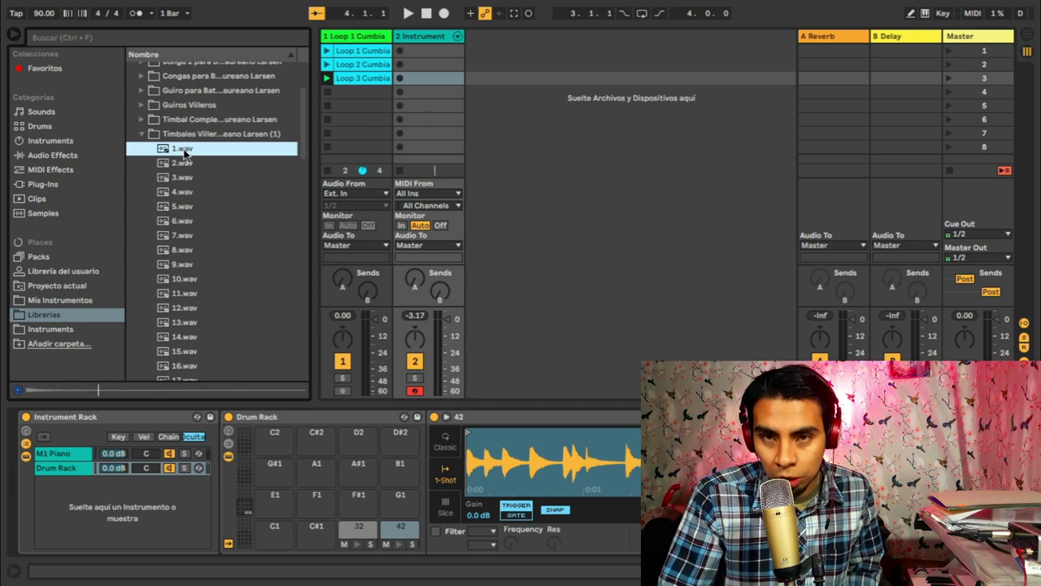
key(Down)
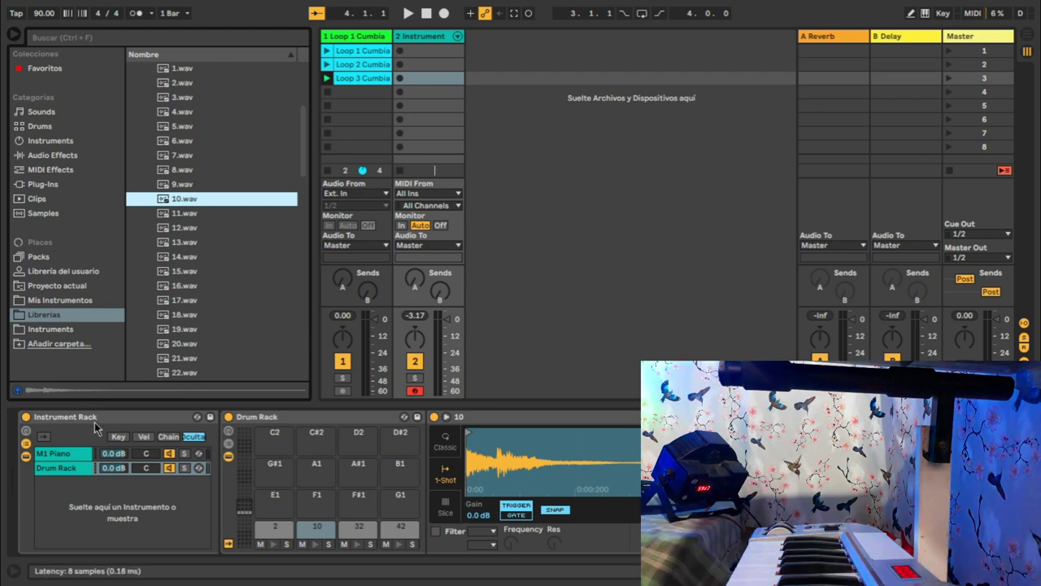
- Show the Instrument Rack's key zones and raise M1 Piano's lower limit to about midway between C1 and C2
click(74, 453)
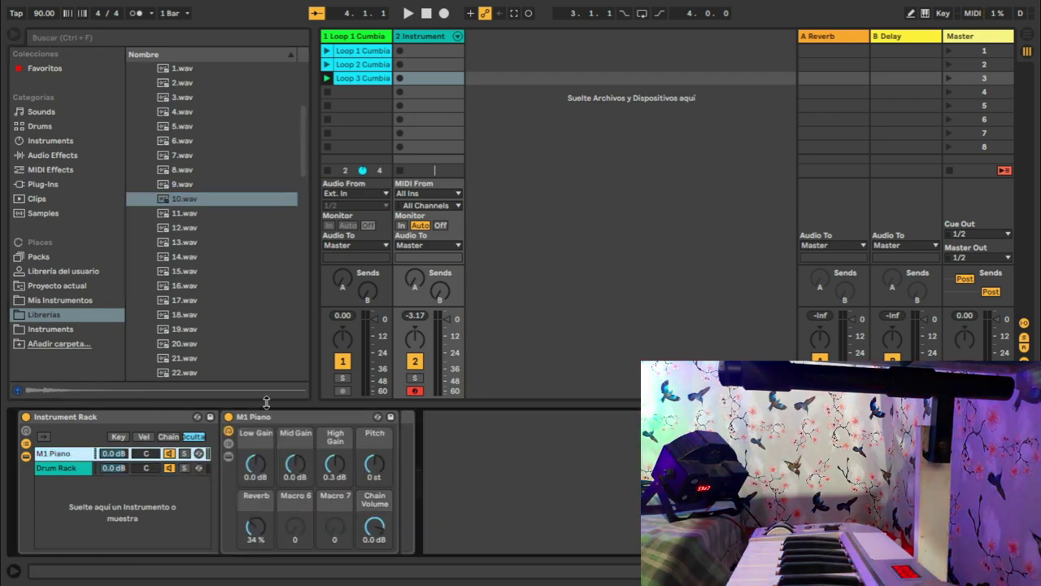
click(118, 438)
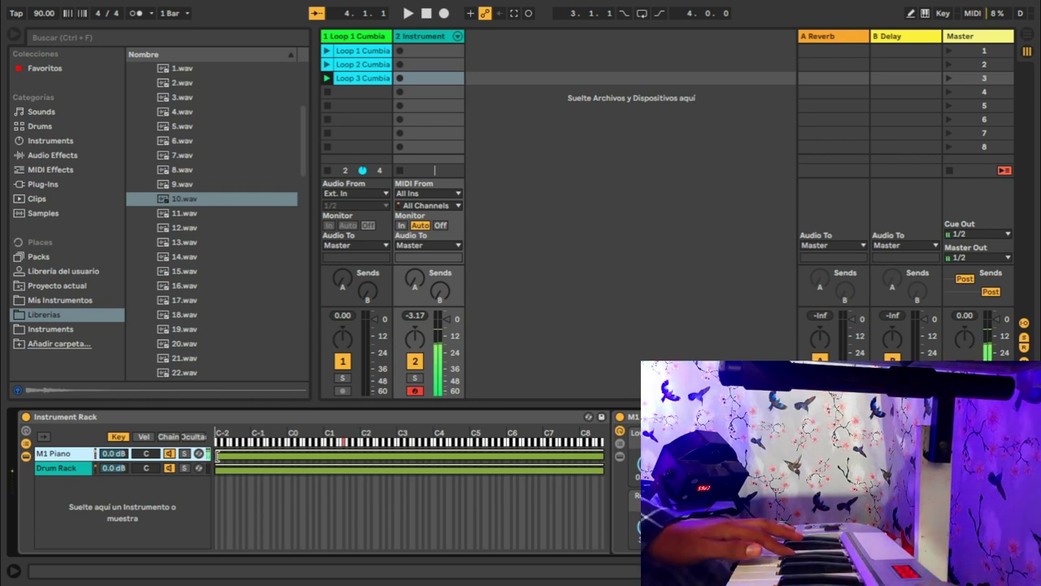
mouse_move(217, 454)
mouse_down()
mouse_move(353, 454)
mouse_move(348, 436)
mouse_up()
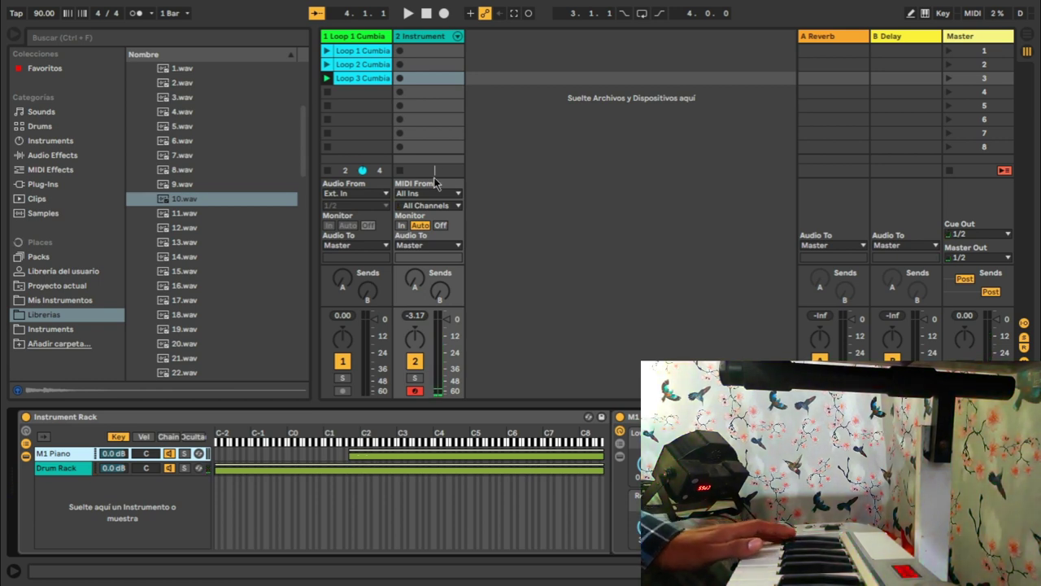
- MIDI-map Loop 1, Loop 2 and Loop 3 Cumbia to notes E1, F1 and F#1 and the track's Clip Stop to G1, then stop playback
click(369, 55)
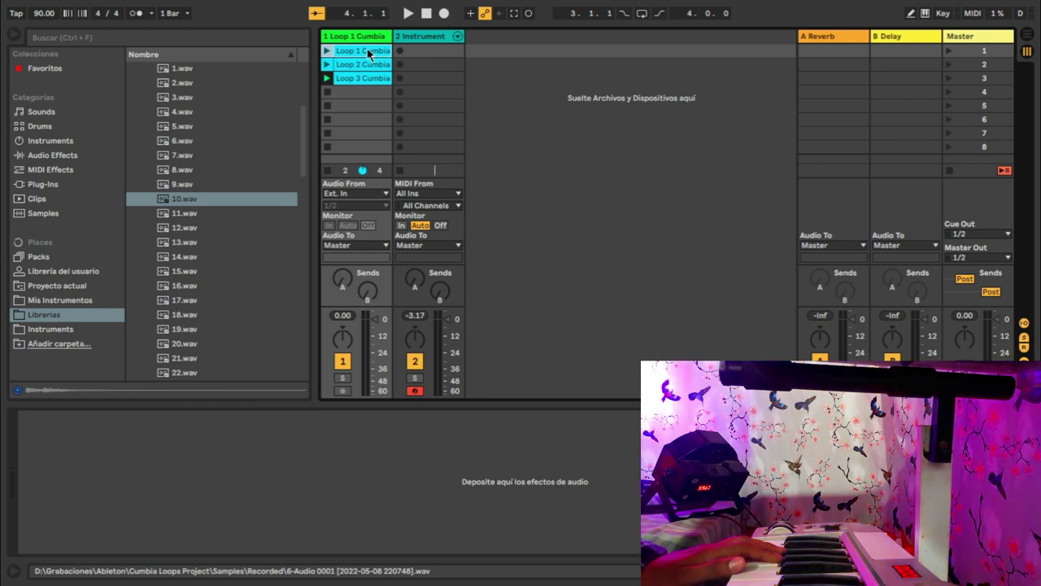
key(ctrl+m)
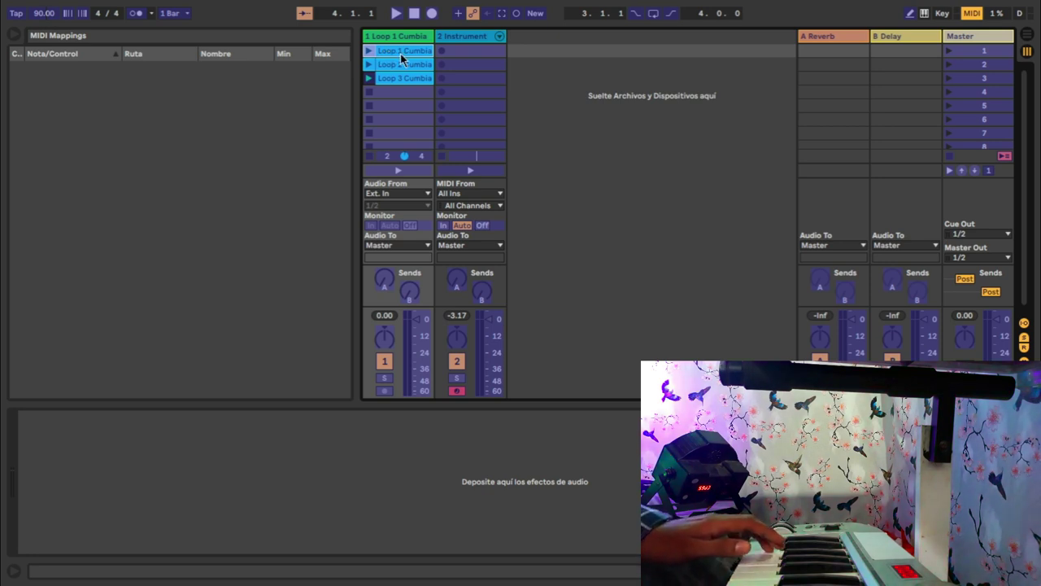
click(405, 64)
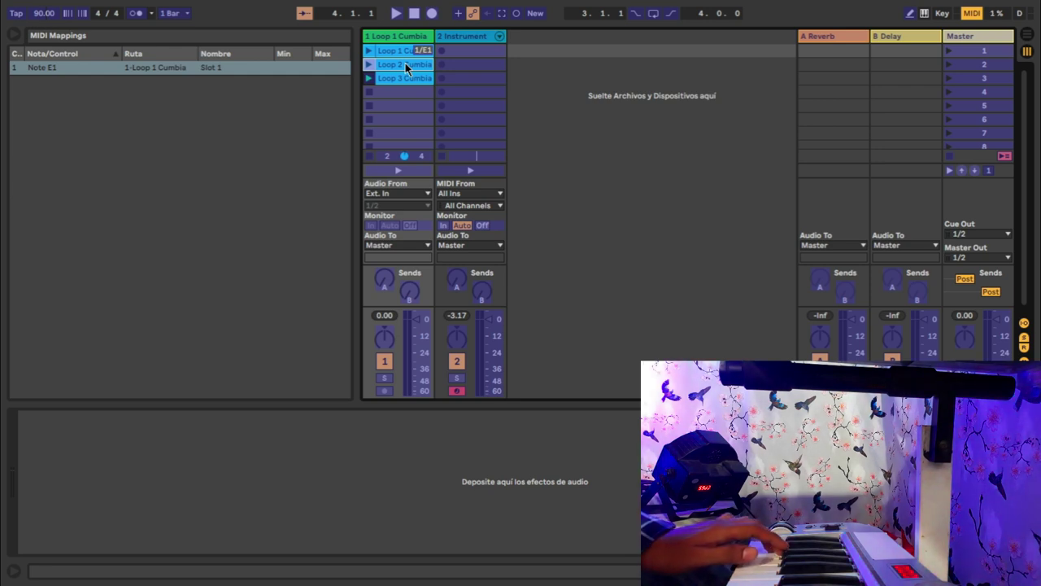
click(409, 77)
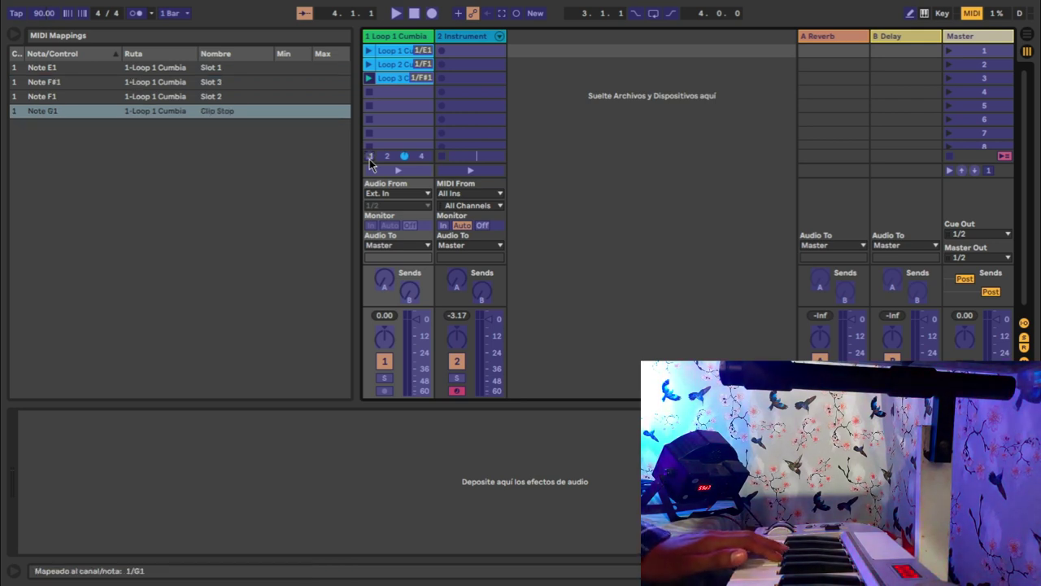
key(ctrl+m)
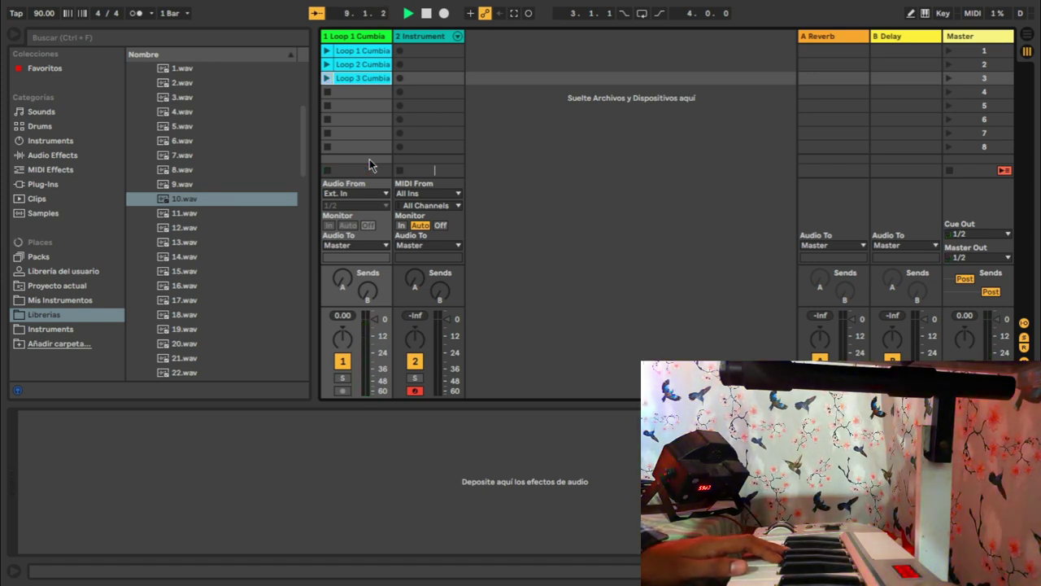
key(space)
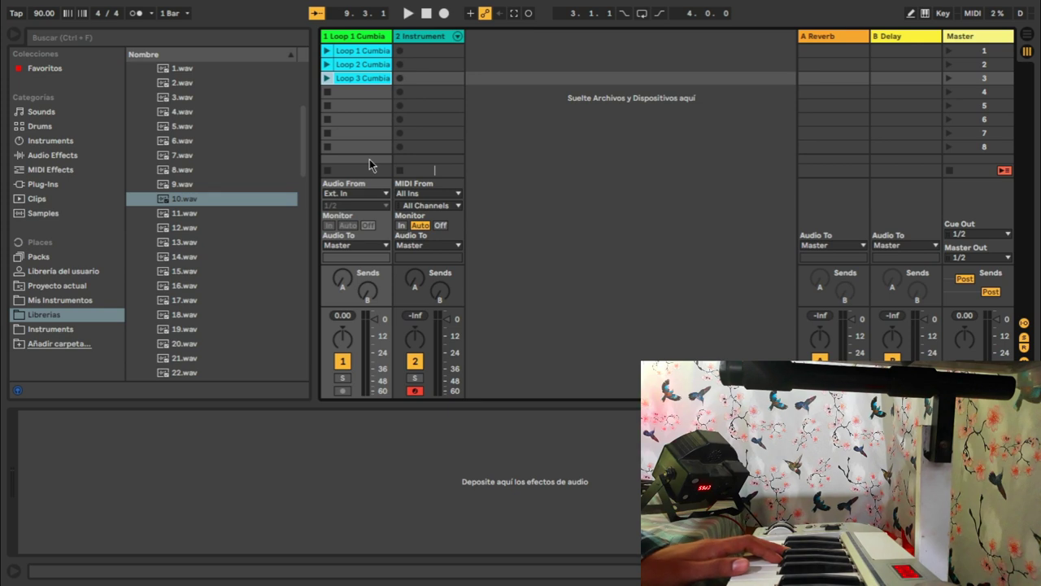
- Show the Loop 1 Cumbia clip's launch settings and check its quantization choices, keeping 1/2
double_click(348, 51)
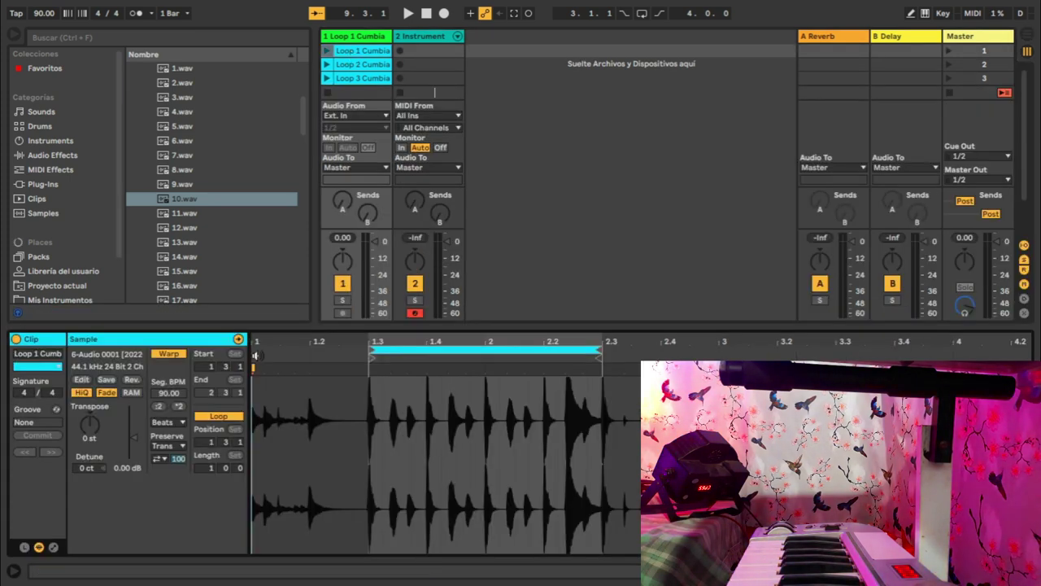
click(24, 548)
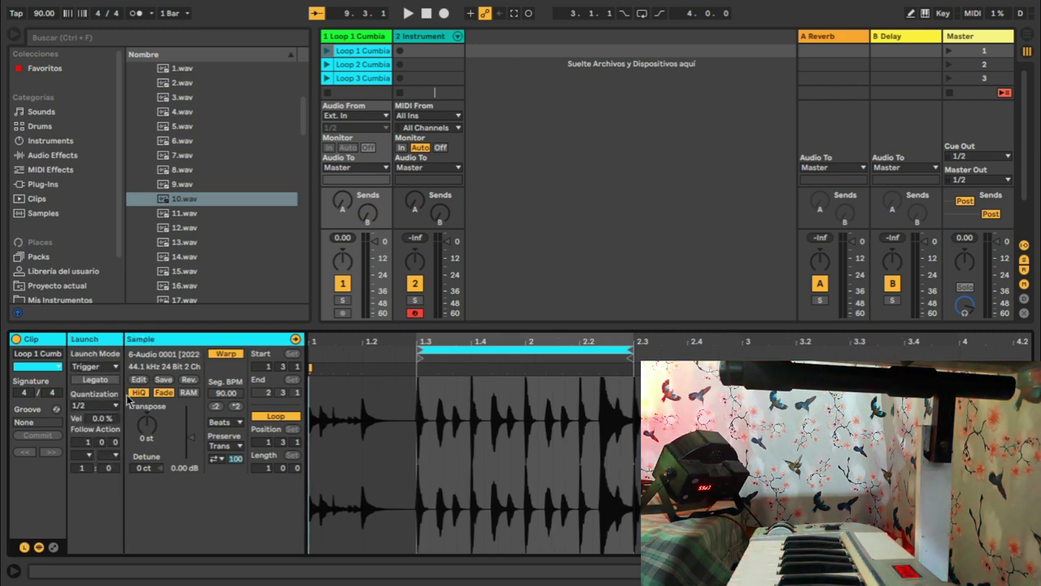
click(111, 412)
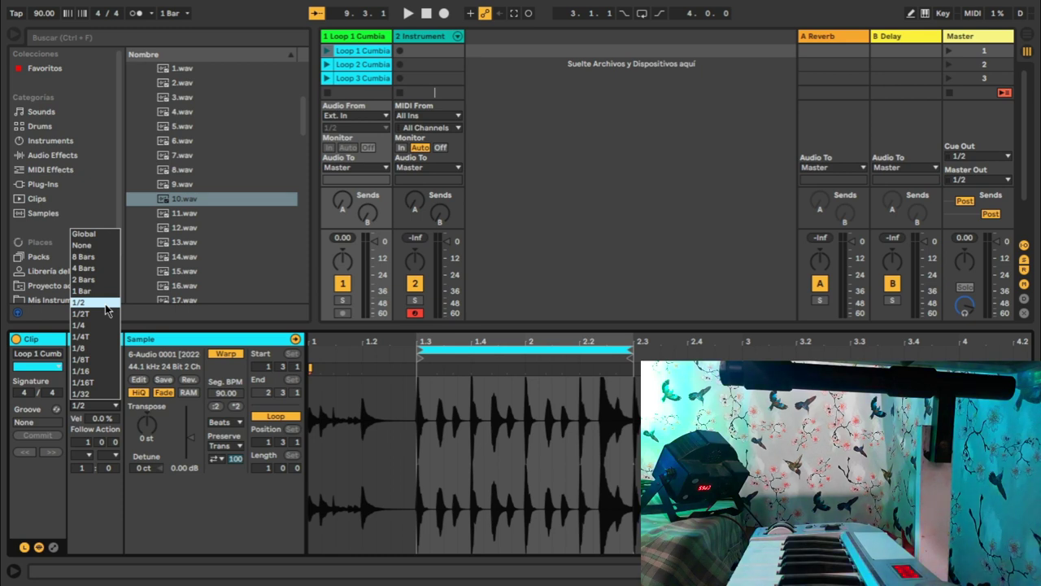
click(357, 52)
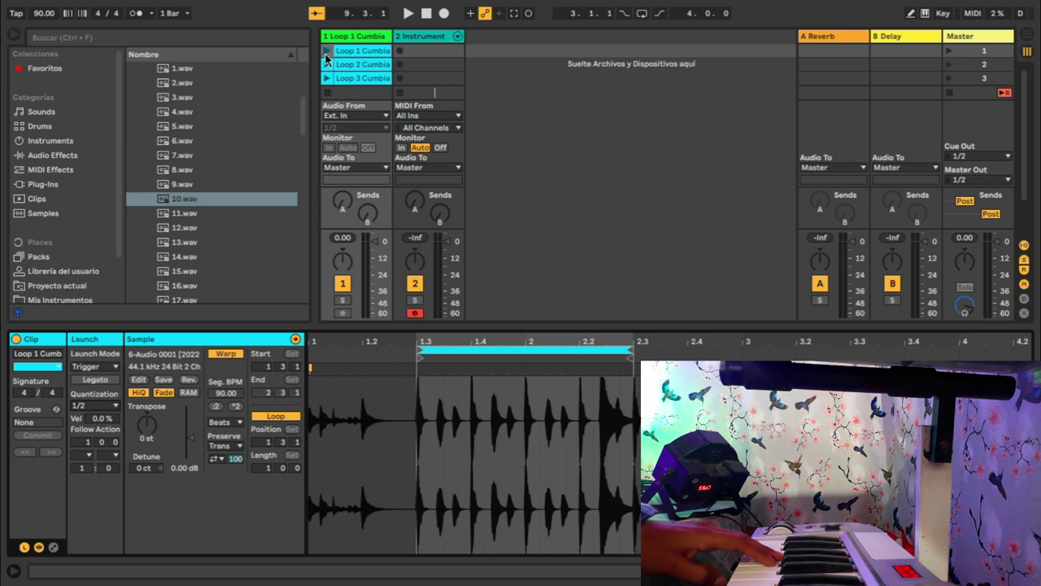
- Launch the three cumbia loops in turn, alternating between them to test how they switch during playback
click(326, 51)
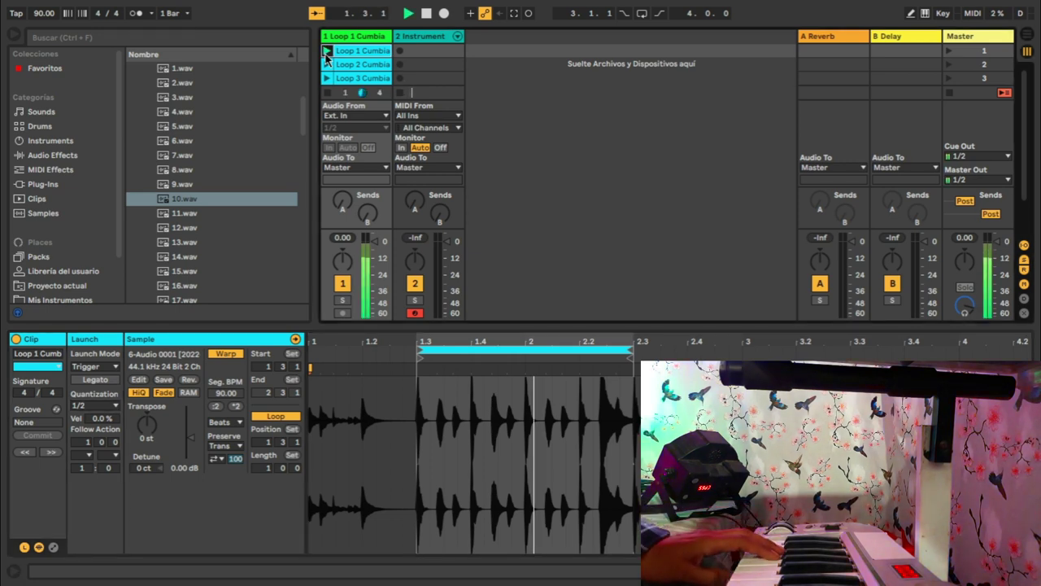
click(326, 62)
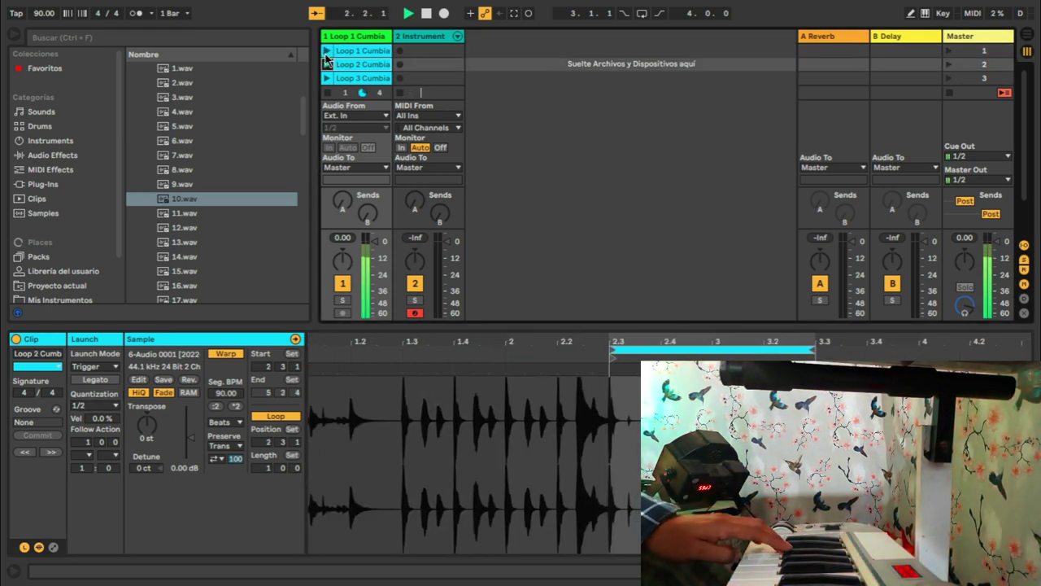
key(Down)
key(Return)
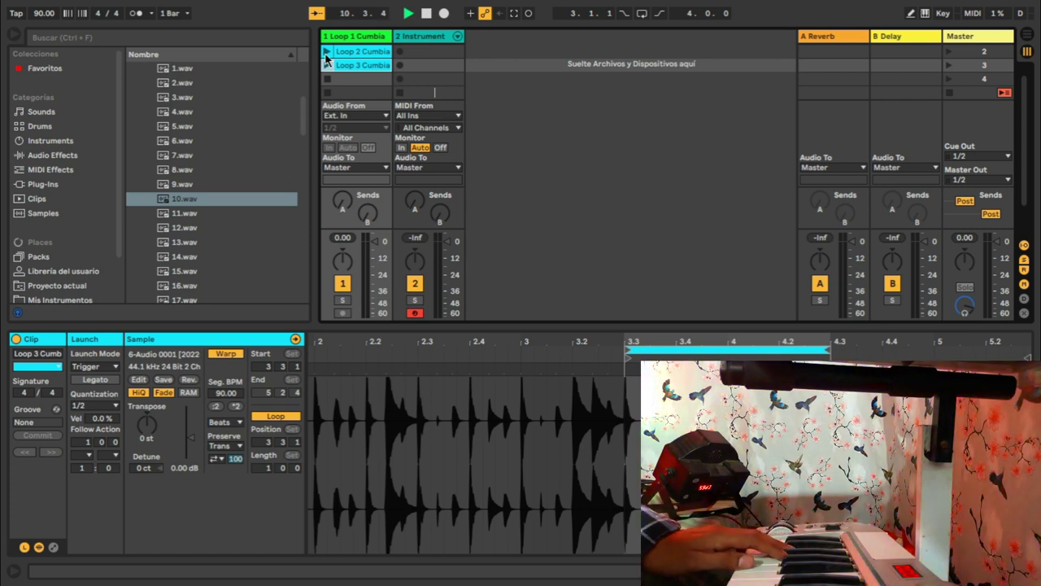
scroll(325, 57, up, 1)
click(326, 53)
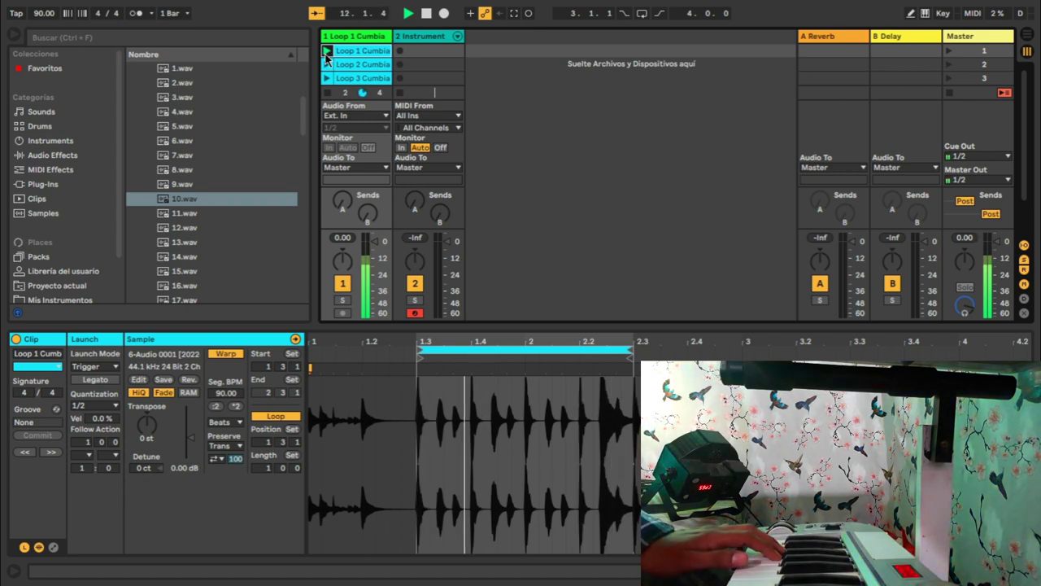
click(326, 64)
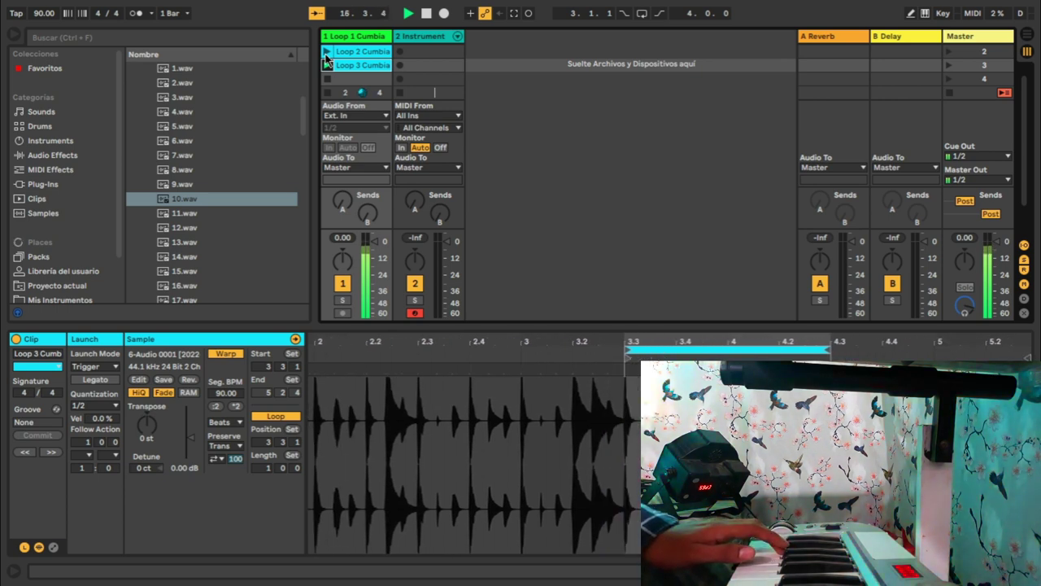
click(326, 55)
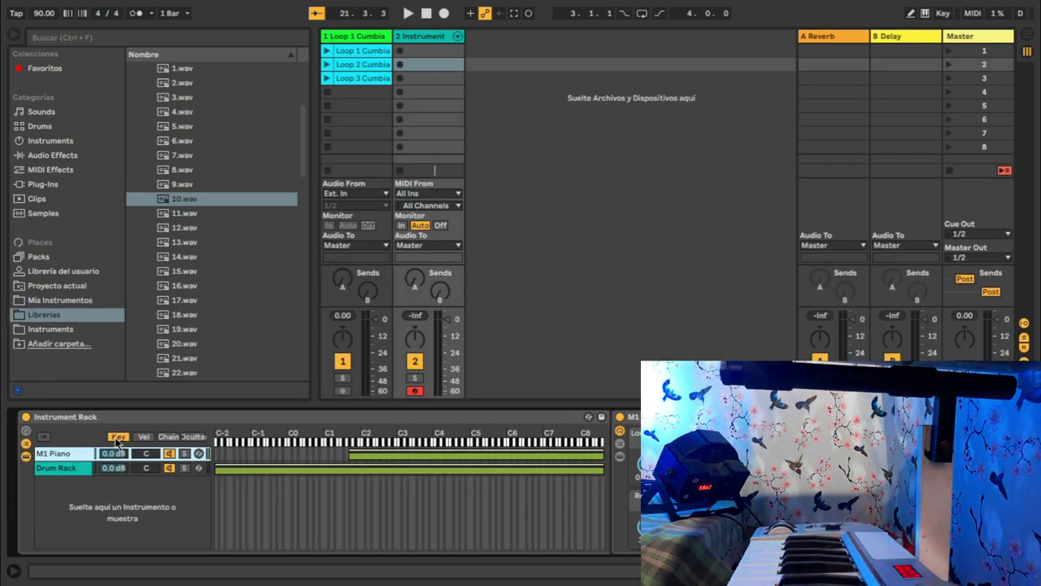
- Hide the key zones of the Instrument Rack on the Instrument track
click(194, 438)
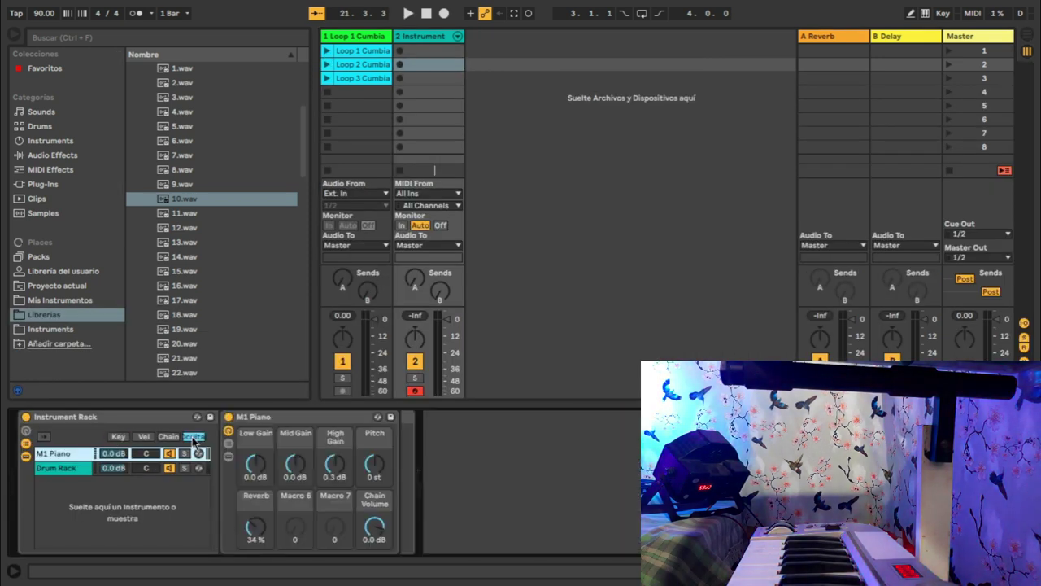